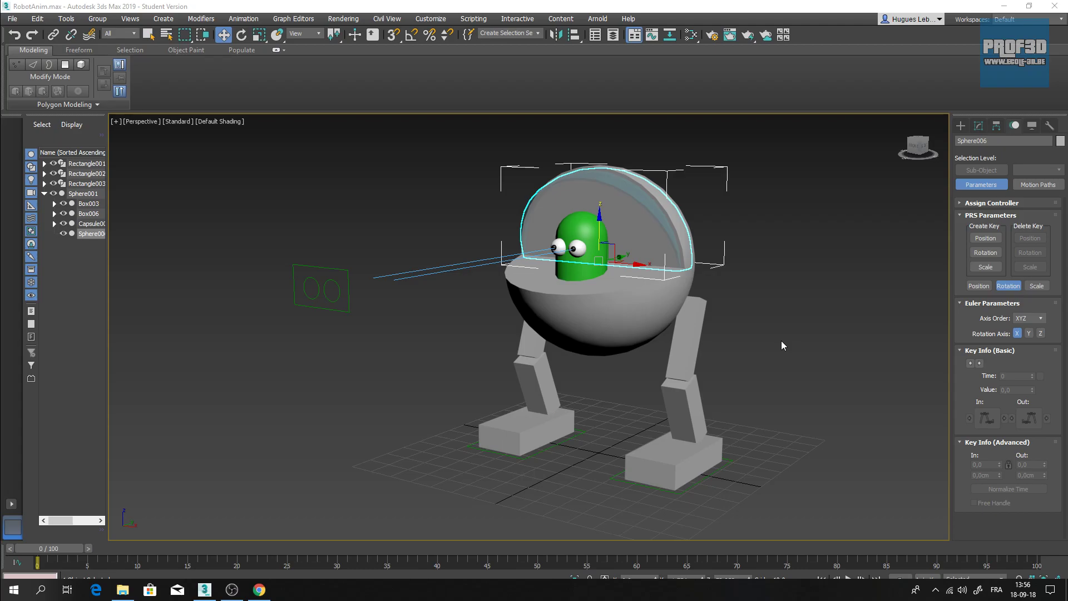
# Step: Create a Slider manipulator helper in the upper-left area of the perspective viewport
pyautogui.click(959, 126)
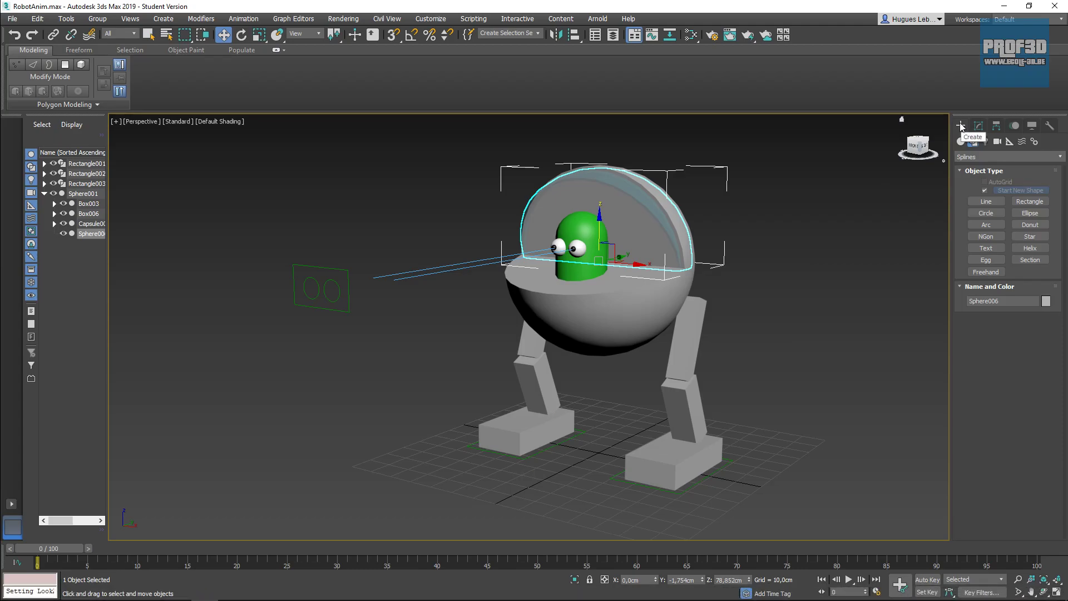
pyautogui.click(1011, 142)
pyautogui.click(1011, 156)
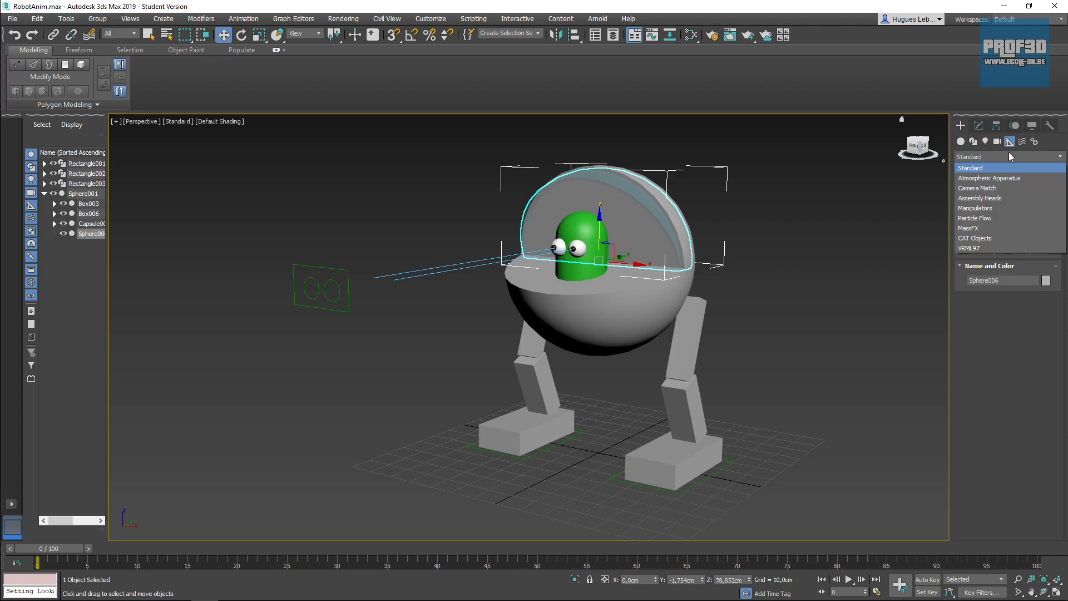
pyautogui.click(994, 208)
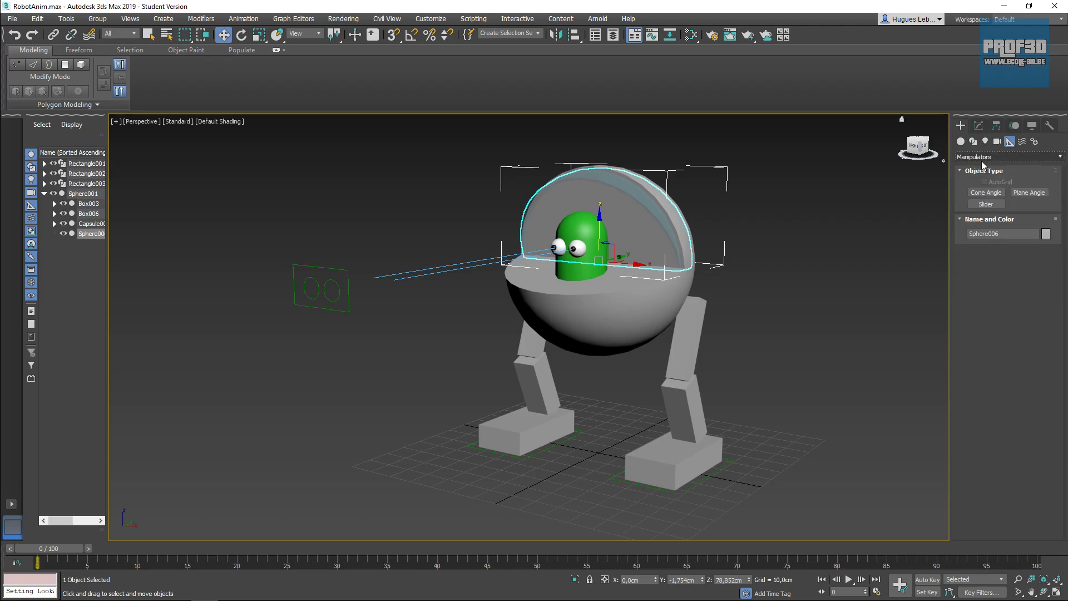
pyautogui.click(986, 204)
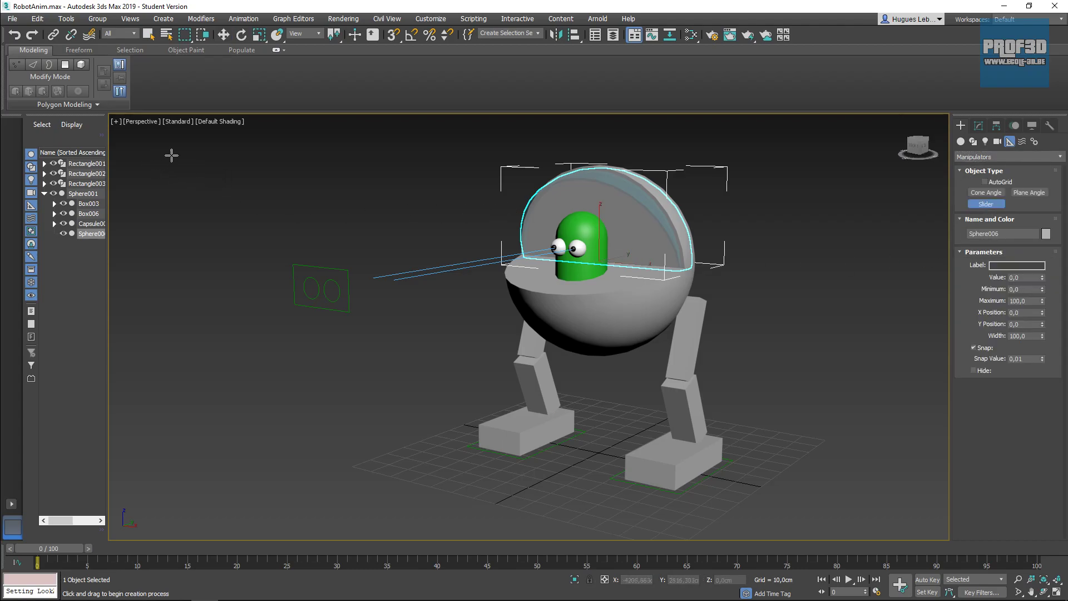
pyautogui.click(140, 155)
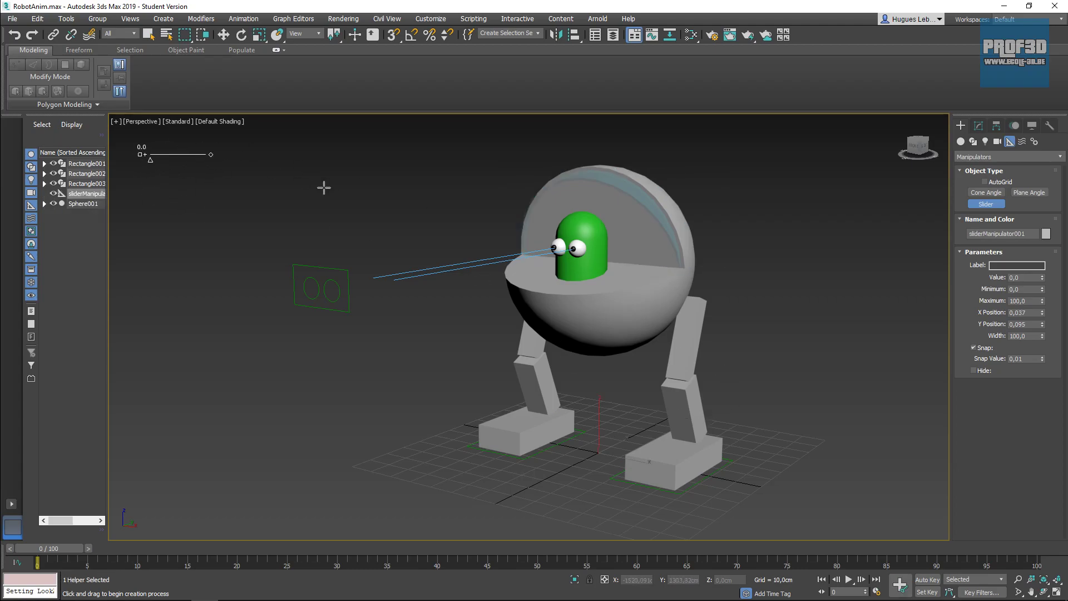
# Step: Label the new slider manipulator Vitre
pyautogui.click(1004, 266)
pyautogui.write('Vitre')
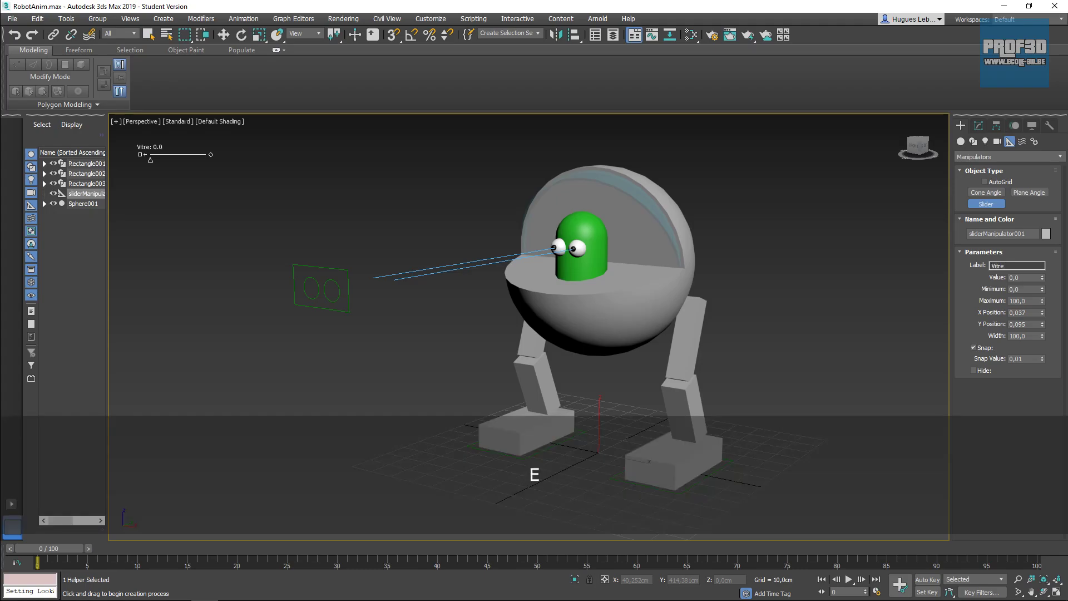
pyautogui.press('Return')
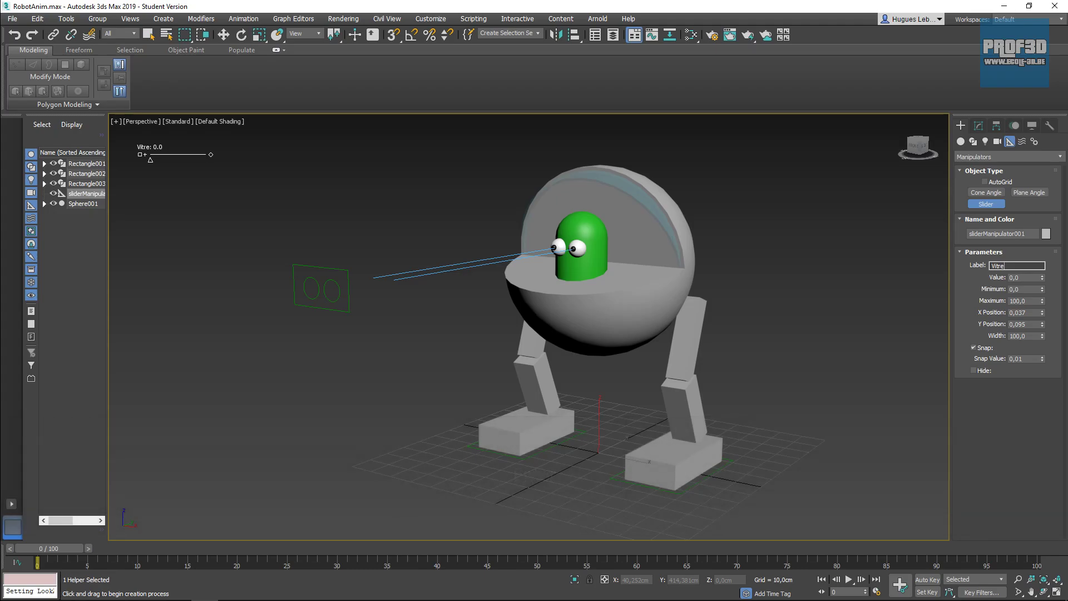
pyautogui.click(1025, 289)
pyautogui.click(1031, 300)
pyautogui.click(974, 372)
pyautogui.click(975, 371)
pyautogui.click(975, 371)
pyautogui.click(975, 371)
pyautogui.press('alt')
pyautogui.moveTo(776, 304)
pyautogui.keyDown('alt'); pyautogui.mouseDown(button='middle')
pyautogui.moveTo(824, 312)
pyautogui.moveTo(763, 320)
pyautogui.moveTo(759, 306)
pyautogui.mouseUp(button='middle'); pyautogui.keyUp('alt')
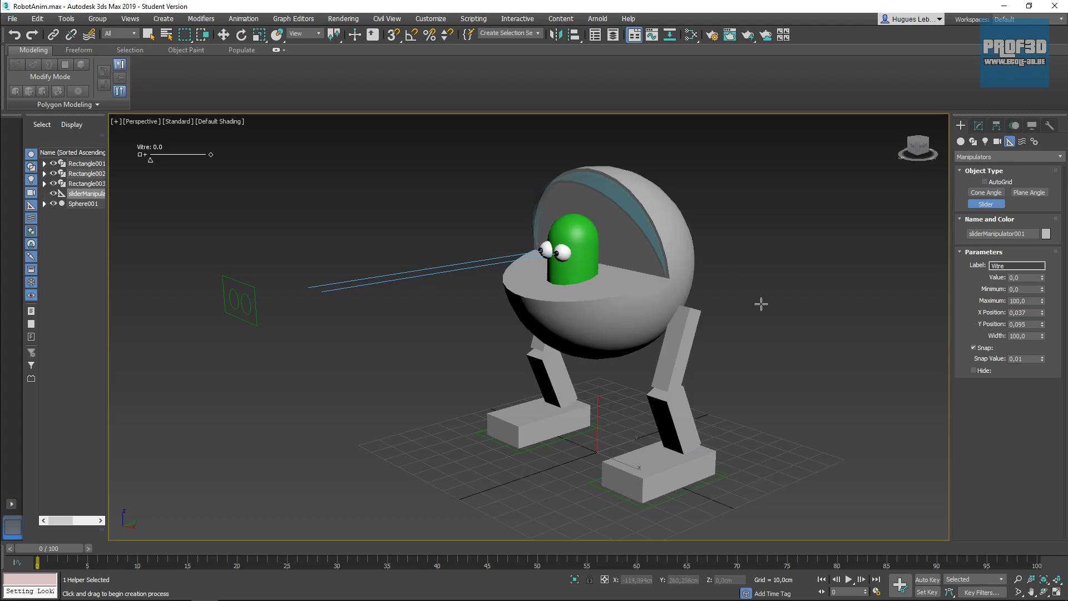
# Step: Examine how the Vitre slider is displayed as each of the four viewports becomes active, and return to the maximized perspective view
pyautogui.click(224, 34)
pyautogui.click(531, 311)
pyautogui.moveTo(467, 362)
pyautogui.keyDown('alt'); pyautogui.mouseDown(button='middle')
pyautogui.moveTo(470, 371)
pyautogui.moveTo(485, 363)
pyautogui.mouseUp(button='middle'); pyautogui.keyUp('alt')
pyautogui.keyDown('alt'); pyautogui.moveTo(664, 365); pyautogui.dragTo(732, 356, button='middle'); pyautogui.keyUp('alt')
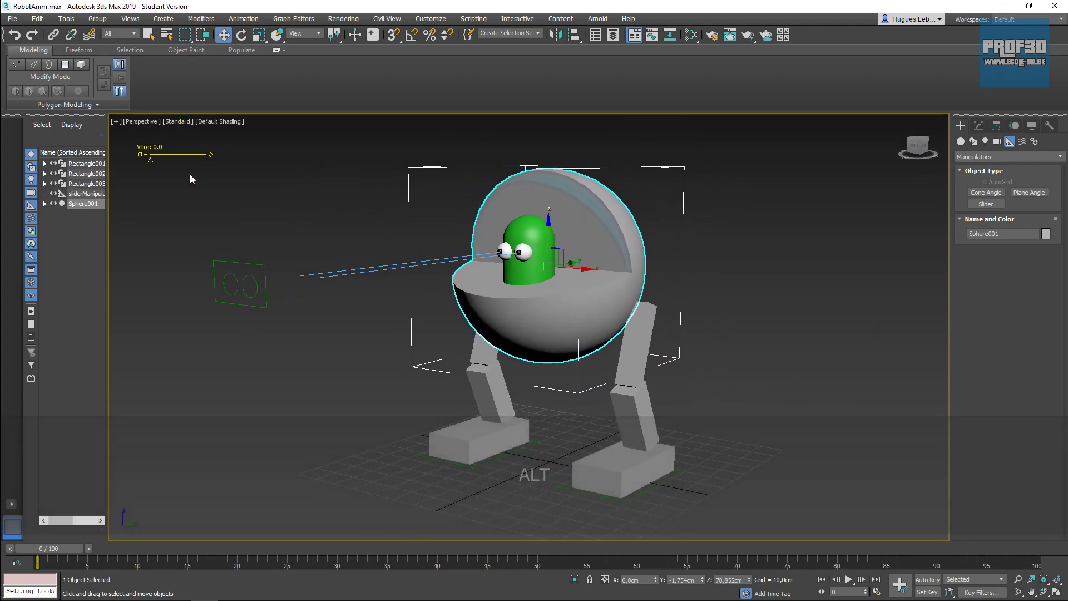
pyautogui.click(1057, 592)
pyautogui.click(577, 254)
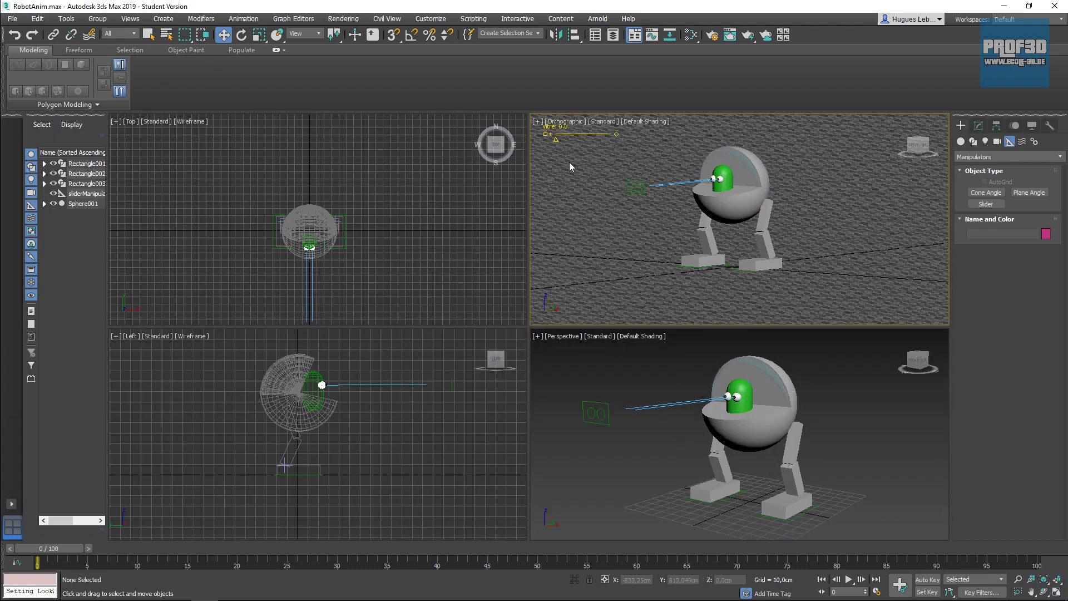
pyautogui.click(462, 220)
pyautogui.click(499, 455)
pyautogui.click(592, 490)
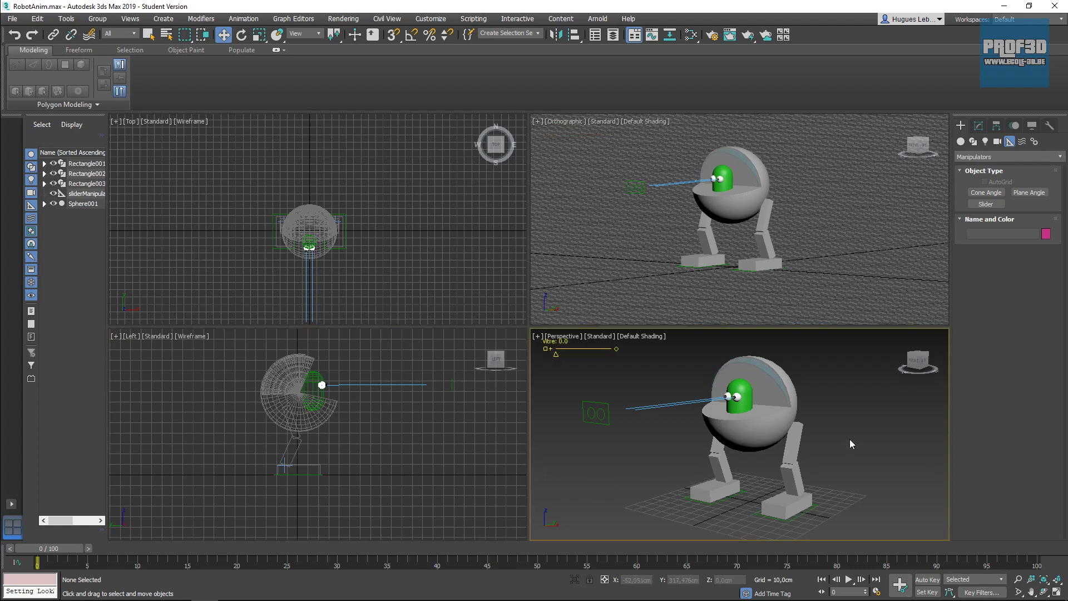
pyautogui.click(1057, 592)
pyautogui.keyDown('alt'); pyautogui.moveTo(718, 429); pyautogui.dragTo(707, 323, button='middle'); pyautogui.keyUp('alt')
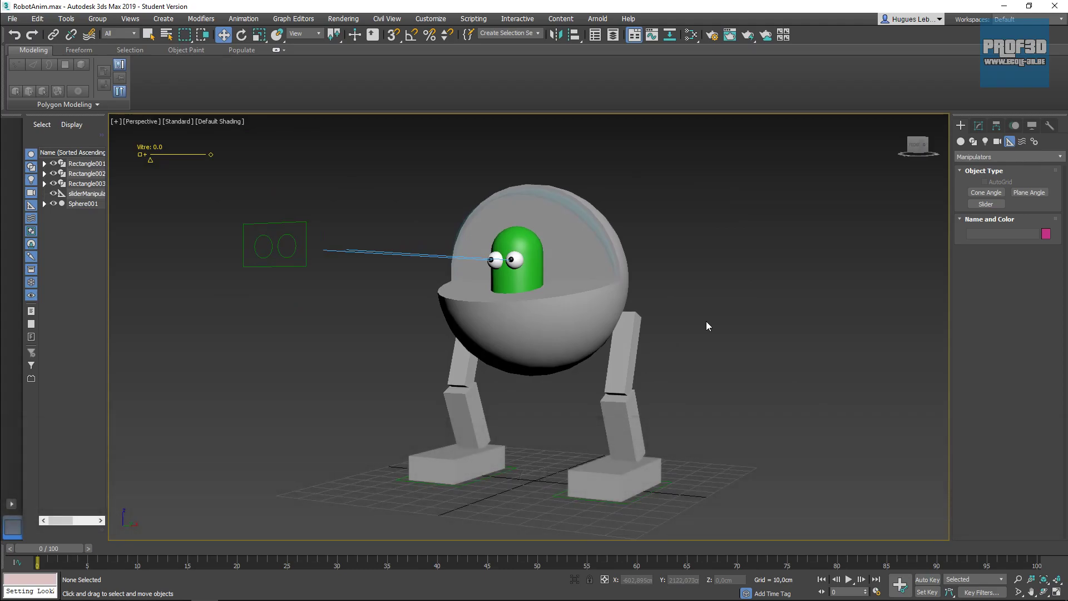
# Step: Adjust the Slice To parameter of the glass dome's base Sphere through its range, accepting the topology warning, and leave it at -22
pyautogui.click(545, 198)
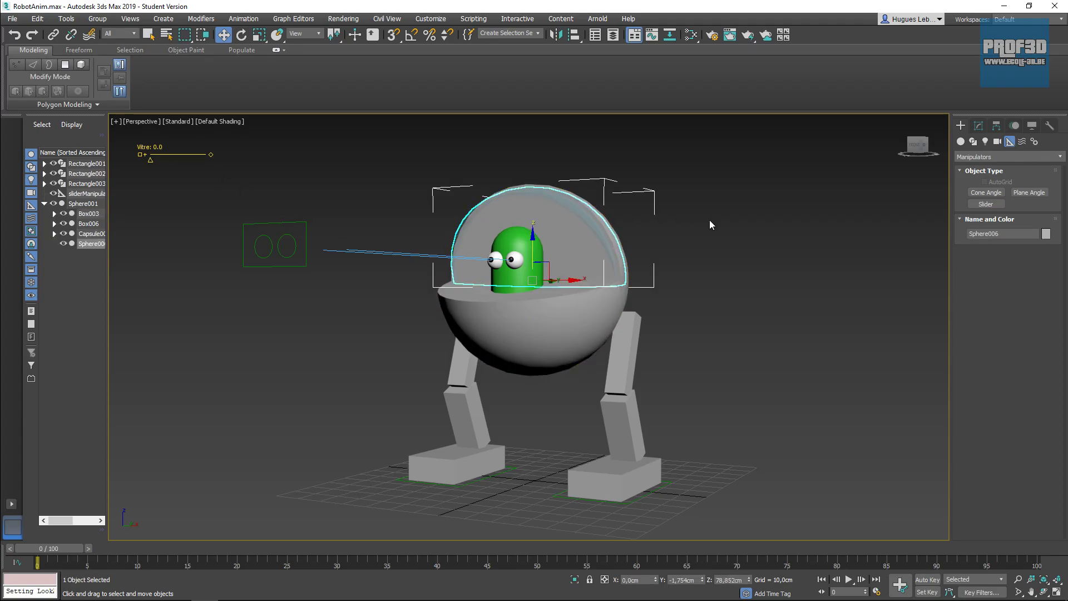
pyautogui.click(978, 127)
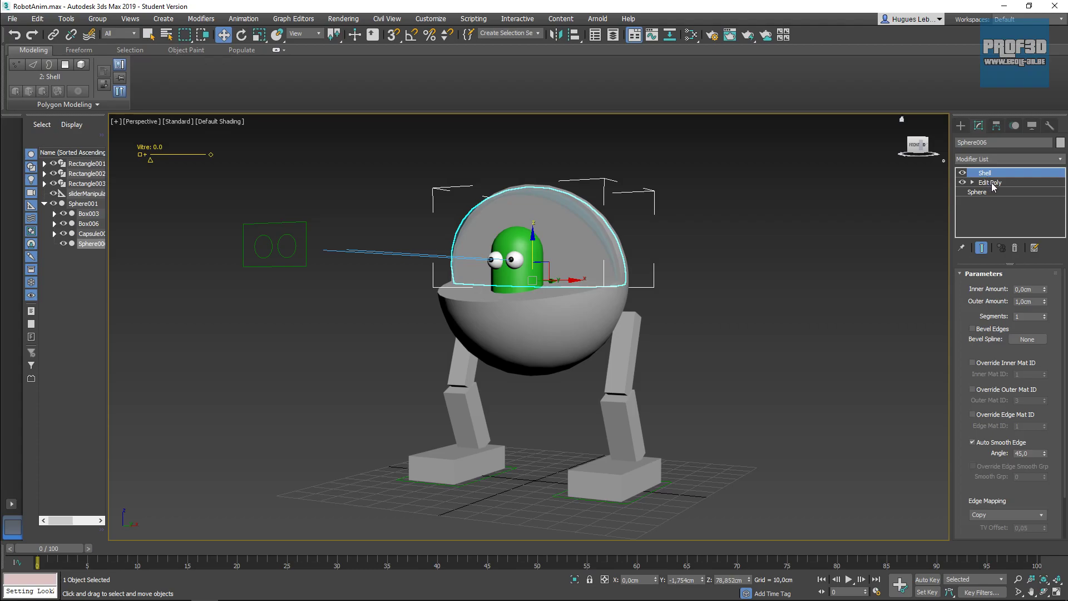
pyautogui.click(986, 192)
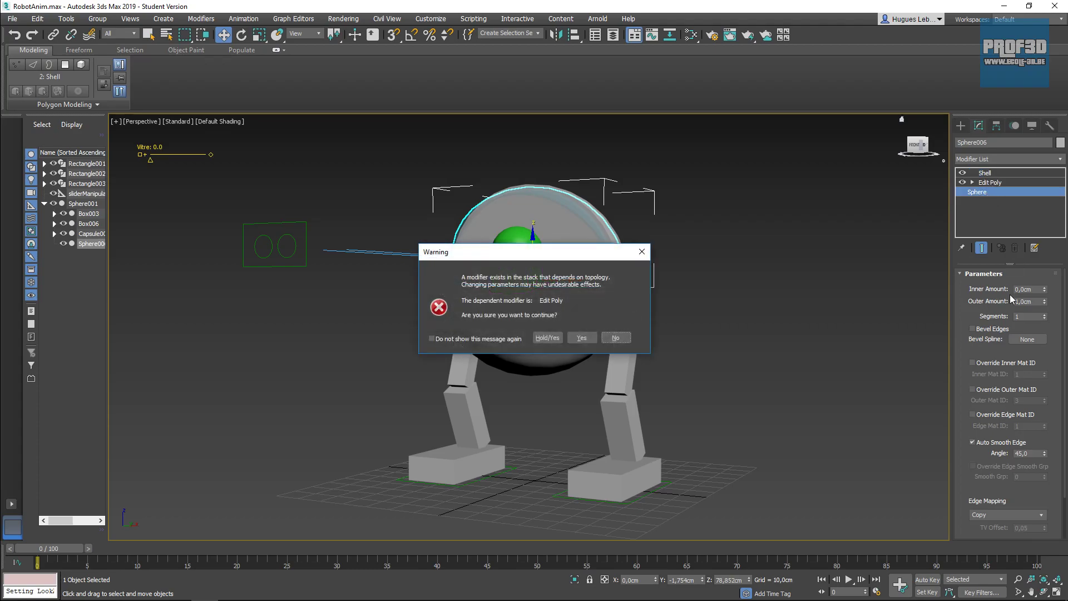
pyautogui.click(583, 339)
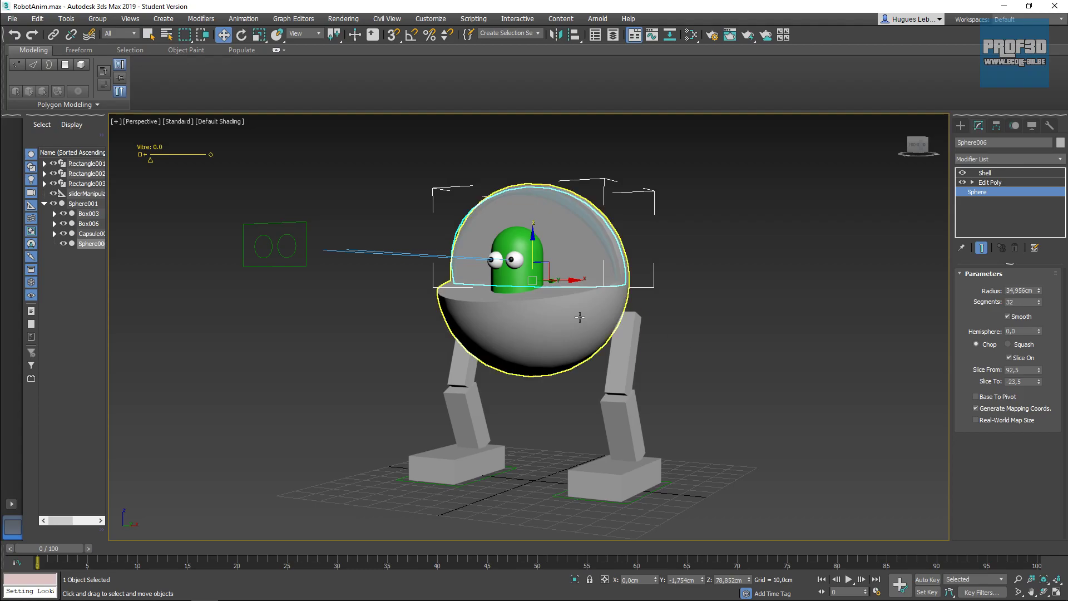
pyautogui.moveTo(1039, 382)
pyautogui.mouseDown()
pyautogui.moveTo(1058, 473)
pyautogui.moveTo(1044, 382)
pyautogui.mouseUp()
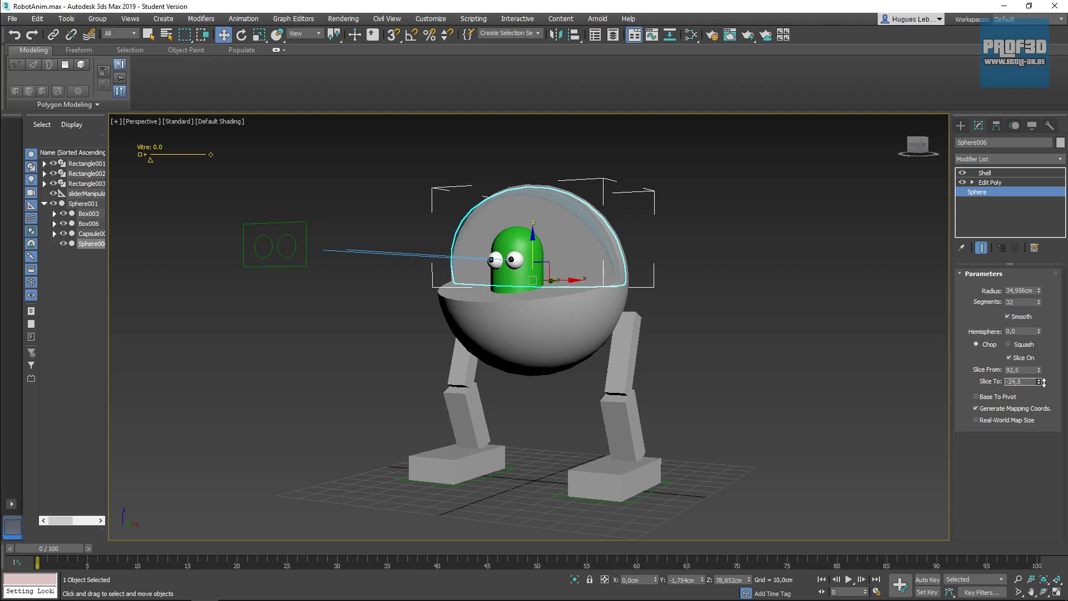
pyautogui.keyDown('alt'); pyautogui.moveTo(730, 335); pyautogui.dragTo(715, 362, button='middle'); pyautogui.keyUp('alt')
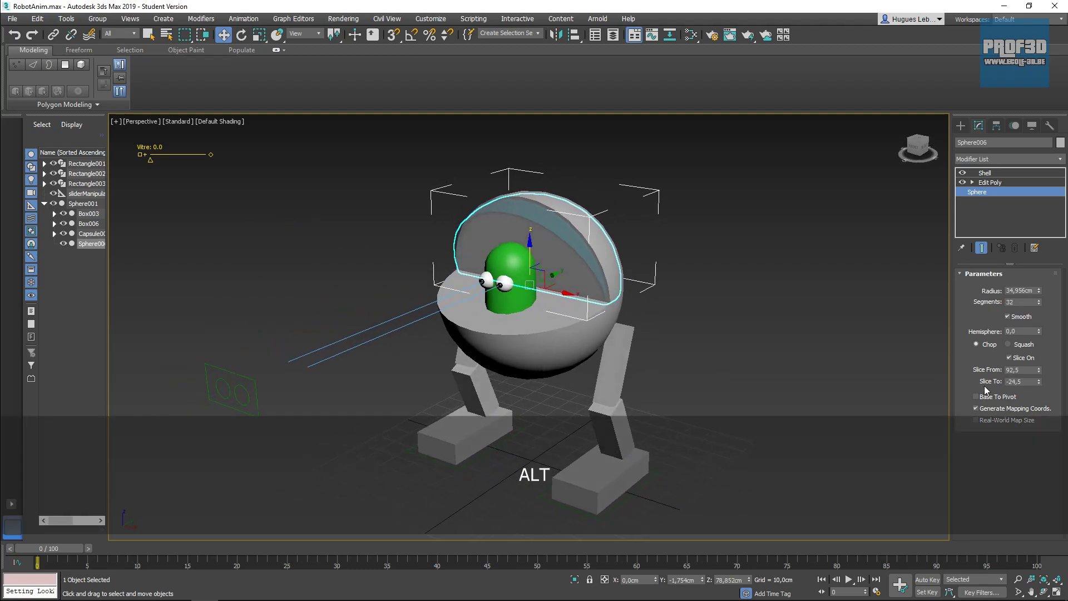
pyautogui.moveTo(1039, 383); pyautogui.dragTo(1038, 440)
pyautogui.moveTo(7, 469); pyautogui.dragTo(1064, 378)
pyautogui.keyDown('alt'); pyautogui.moveTo(699, 392); pyautogui.dragTo(725, 388, button='middle'); pyautogui.keyUp('alt')
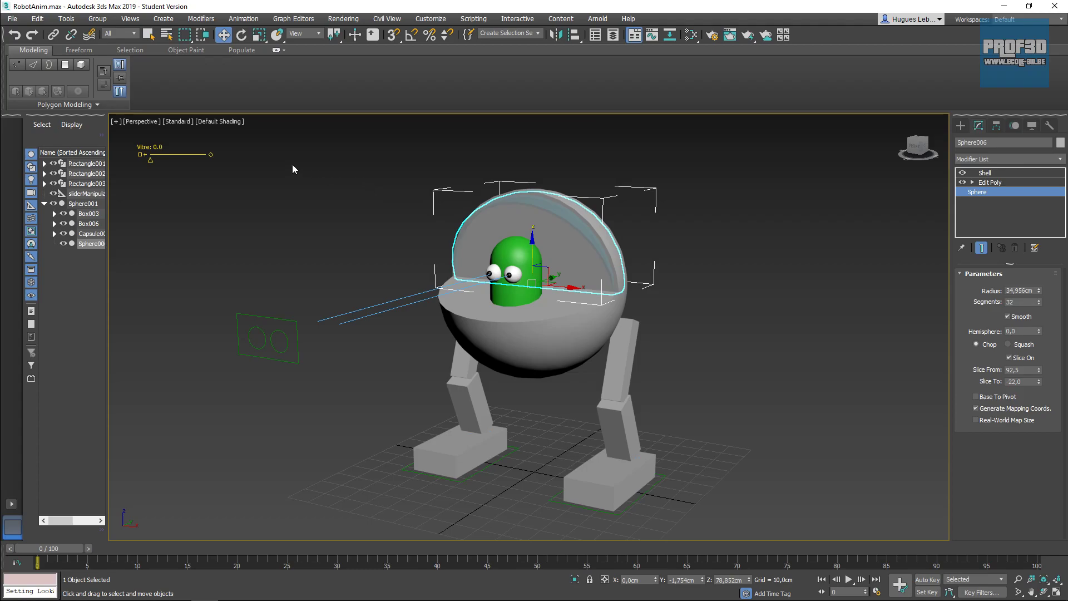
# Step: Open the Reaction Manager and arrange it beside the robot so the slider and glass dome stay accessible
pyautogui.click(244, 19)
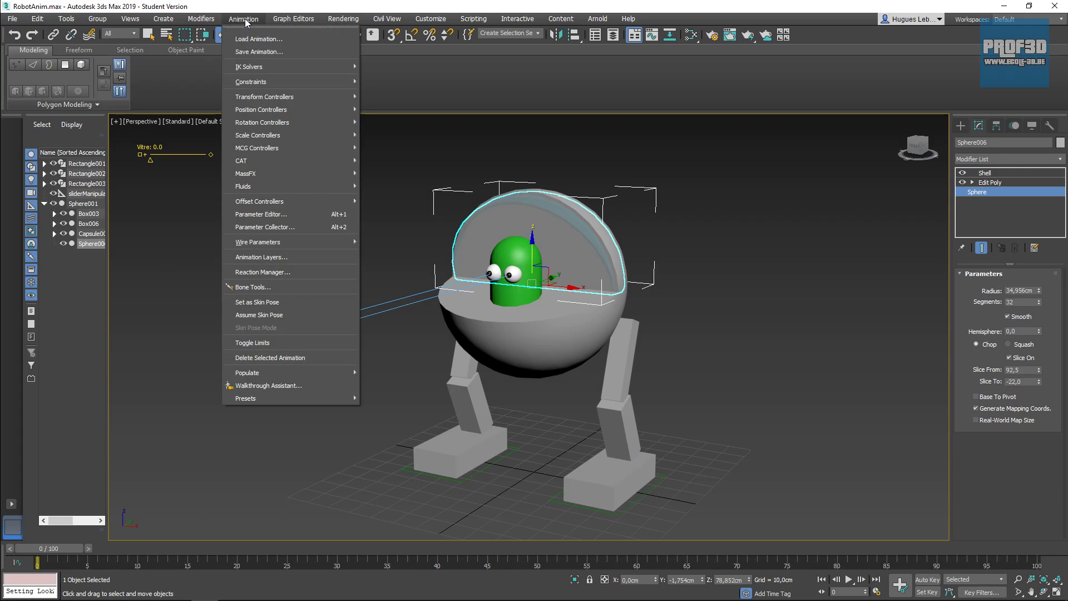
pyautogui.click(266, 272)
pyautogui.moveTo(476, 128); pyautogui.dragTo(722, 159)
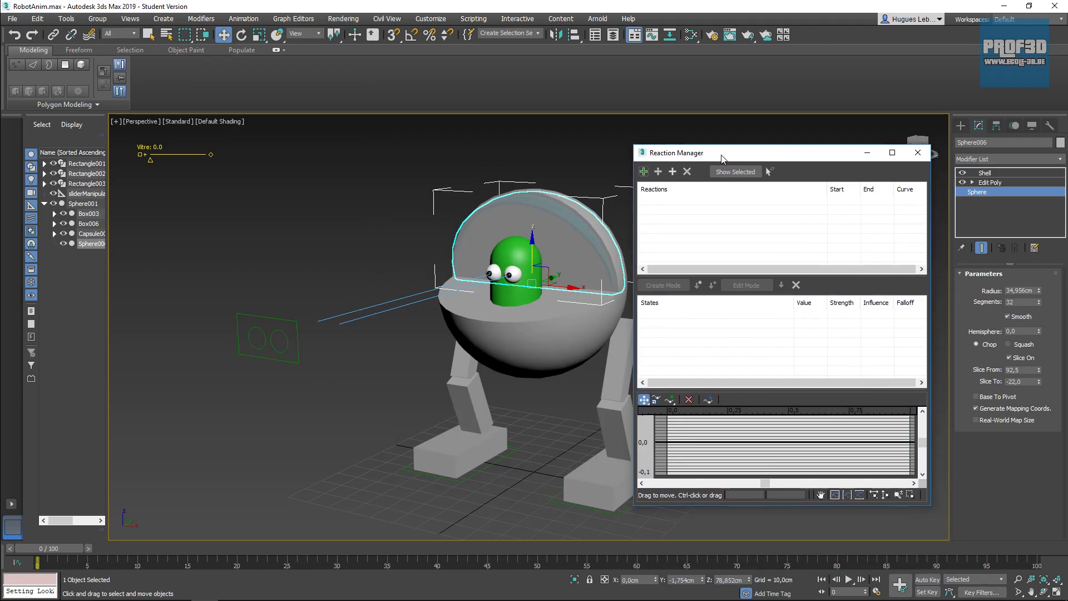
pyautogui.moveTo(346, 188); pyautogui.dragTo(305, 174, button='middle')
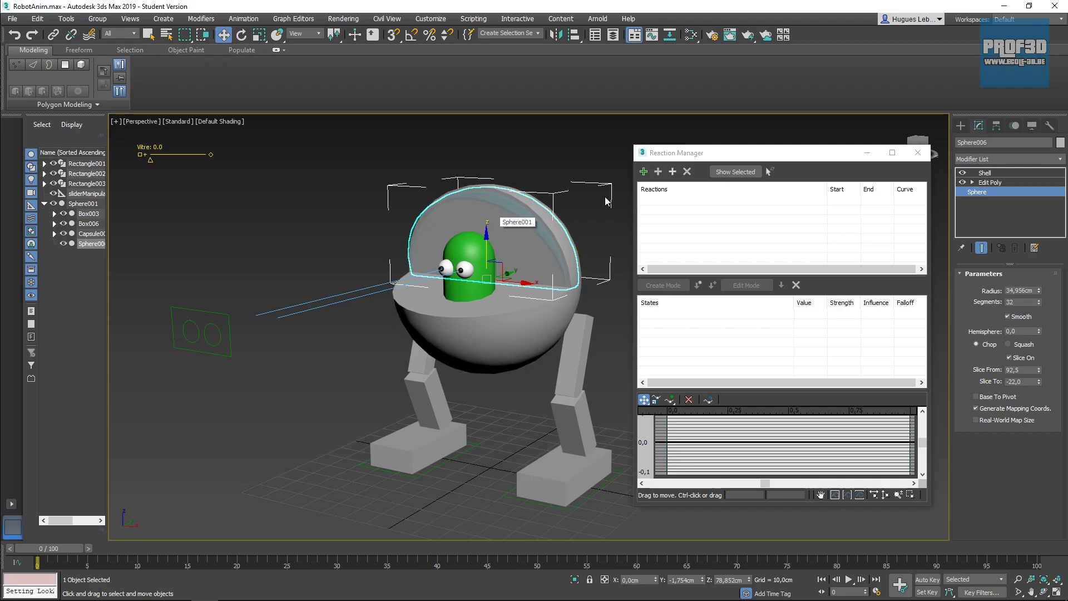
# Step: Add the Vitre slider's value as the master of a new reaction
pyautogui.click(644, 172)
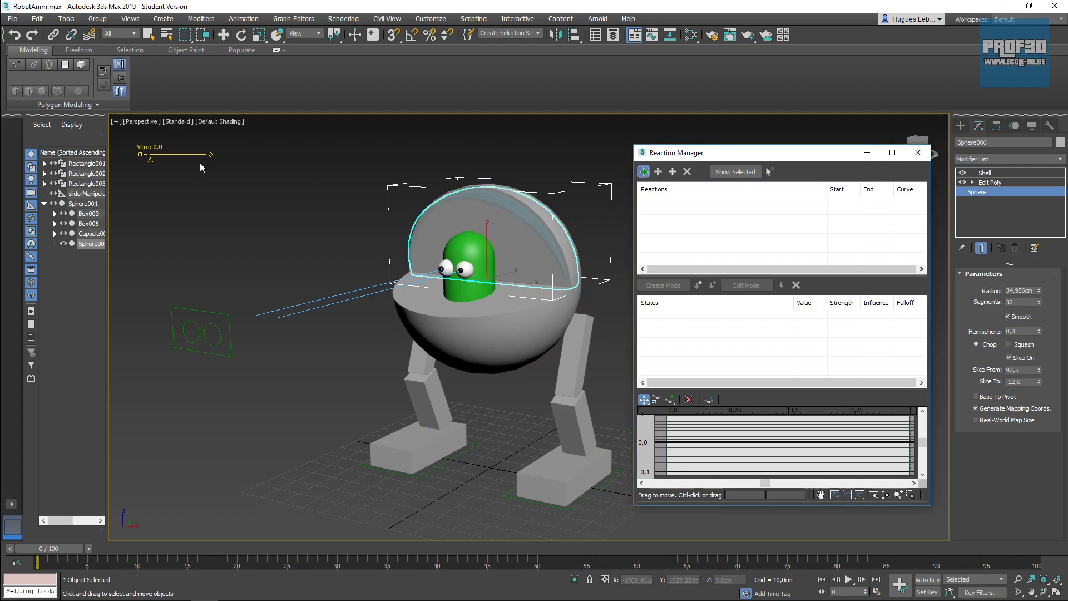
pyautogui.click(142, 156)
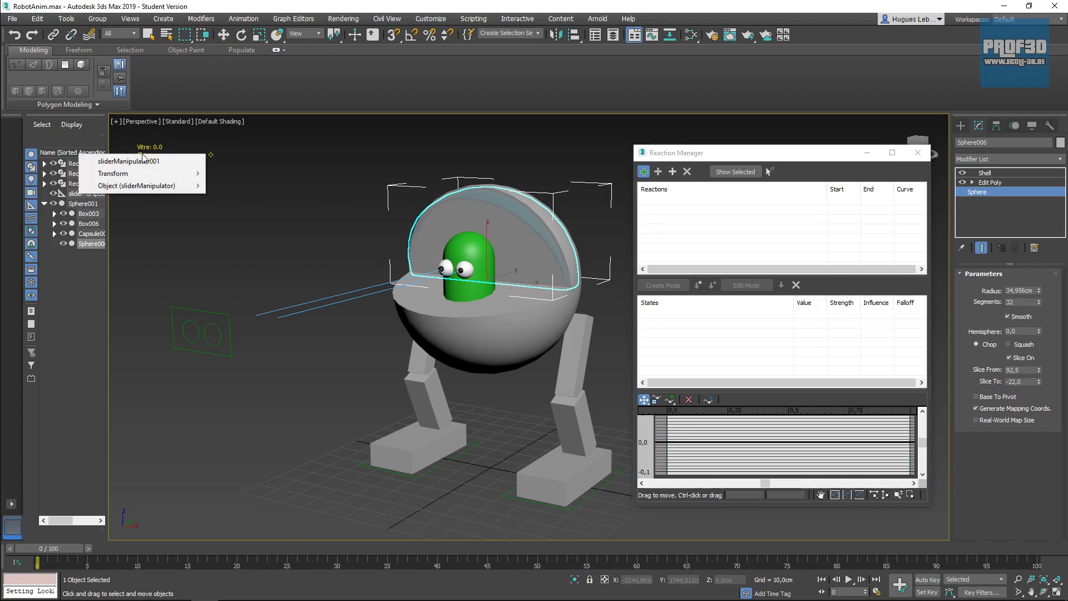
pyautogui.moveTo(148, 185)
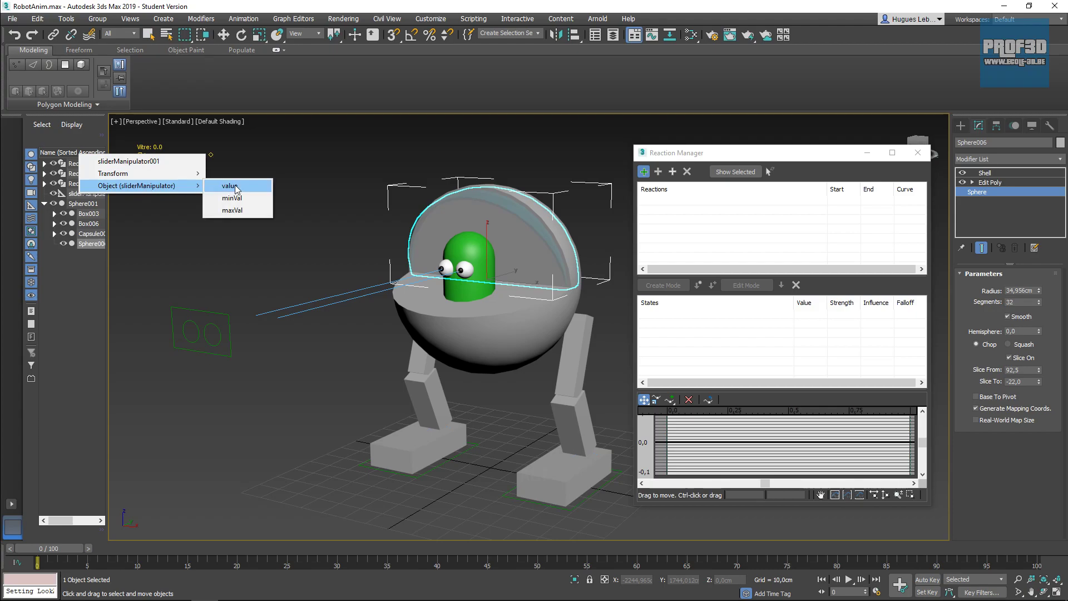
pyautogui.click(231, 186)
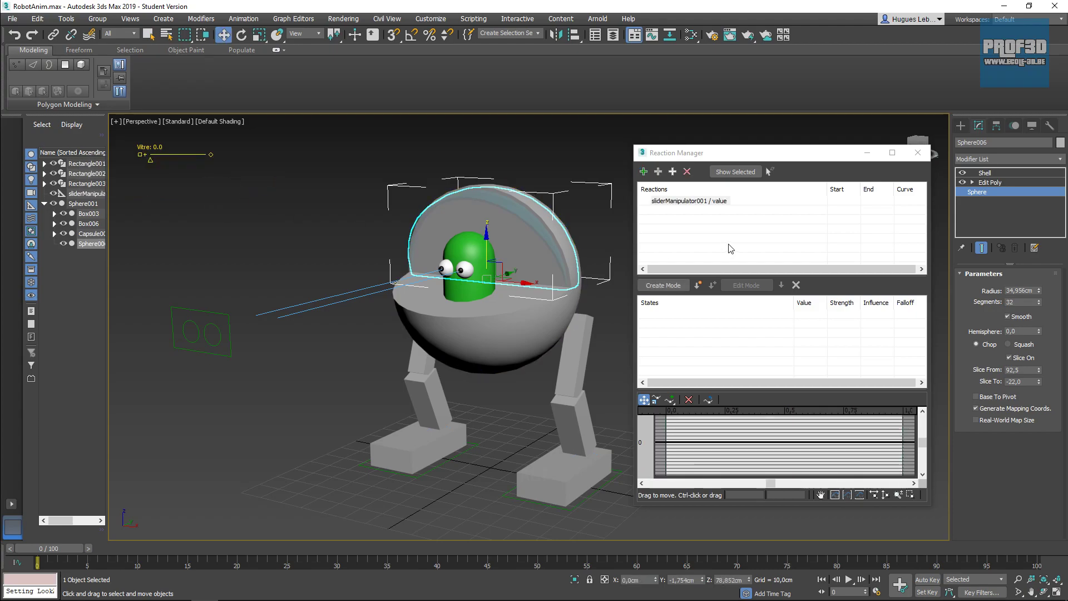
# Step: Add the glass dome's Sphere (Object) Slice To parameter as the slave of the slider value reaction
pyautogui.click(701, 204)
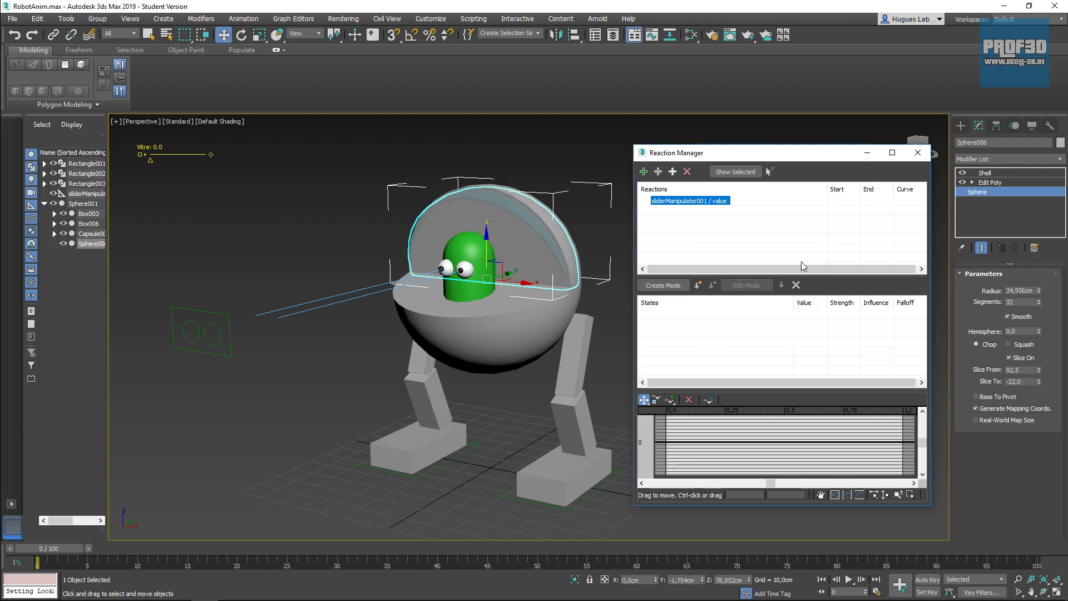
pyautogui.click(658, 173)
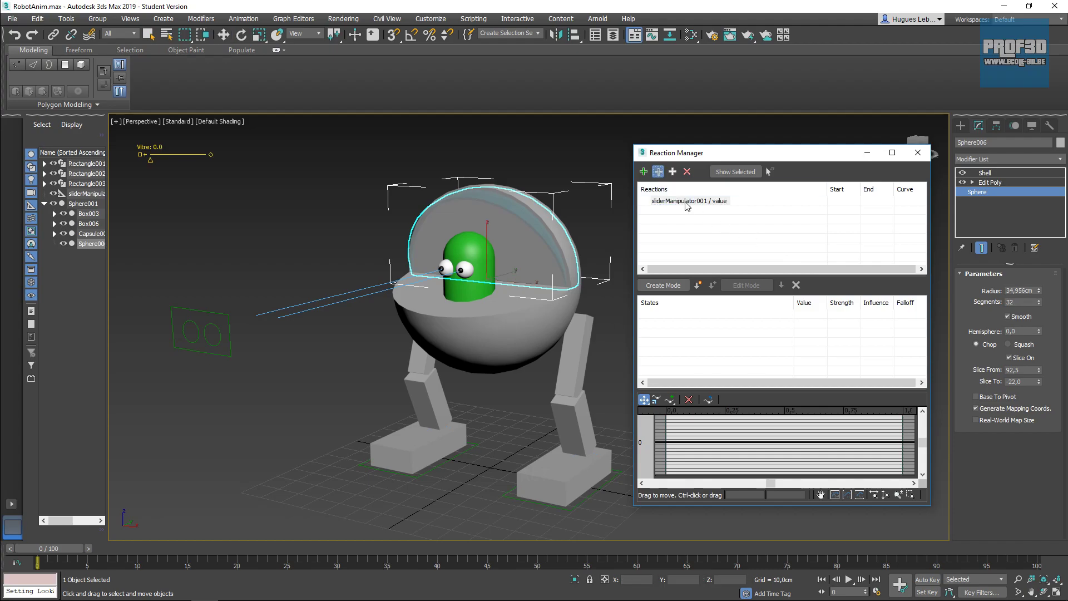
pyautogui.click(511, 207)
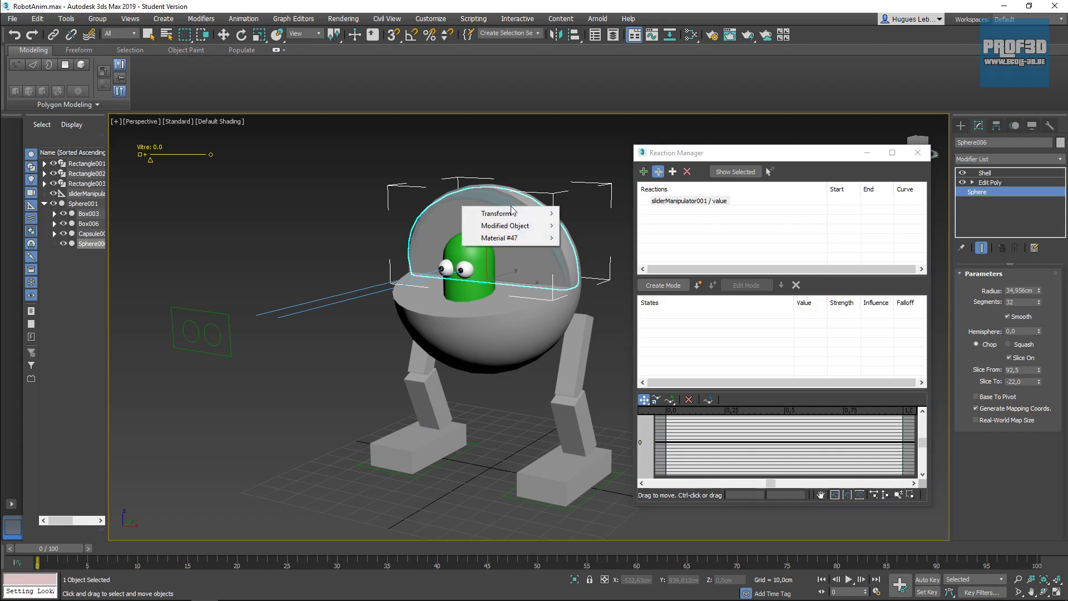
pyautogui.moveTo(513, 228)
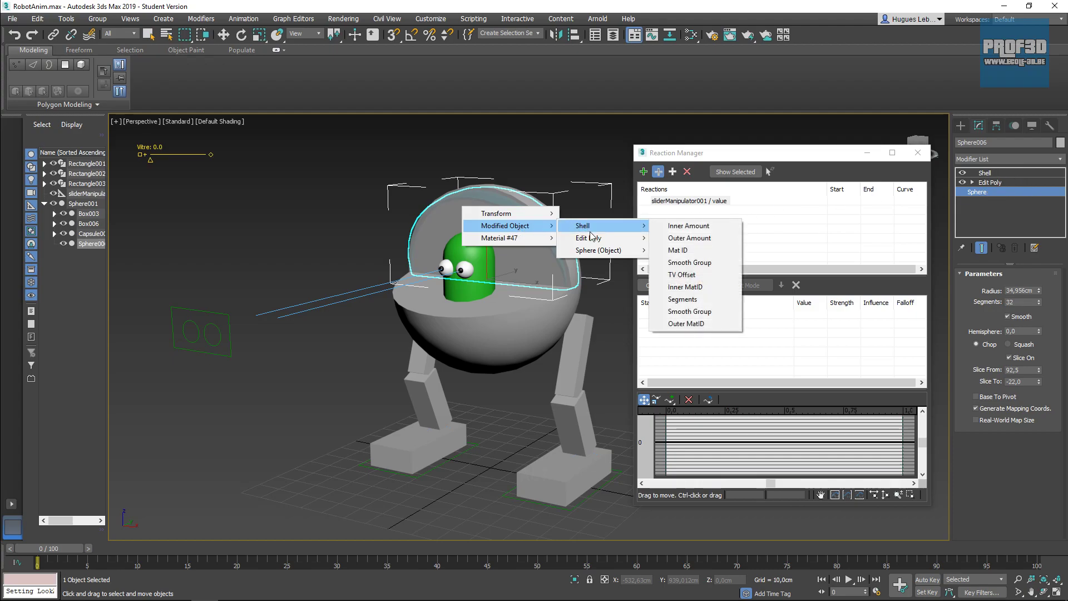
pyautogui.moveTo(595, 254)
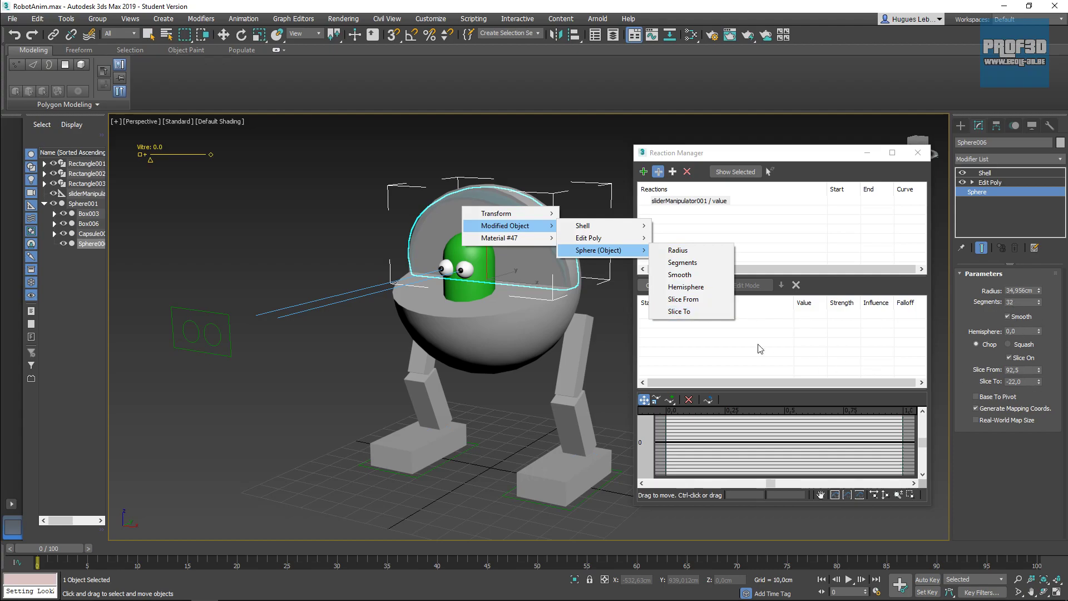
pyautogui.click(687, 313)
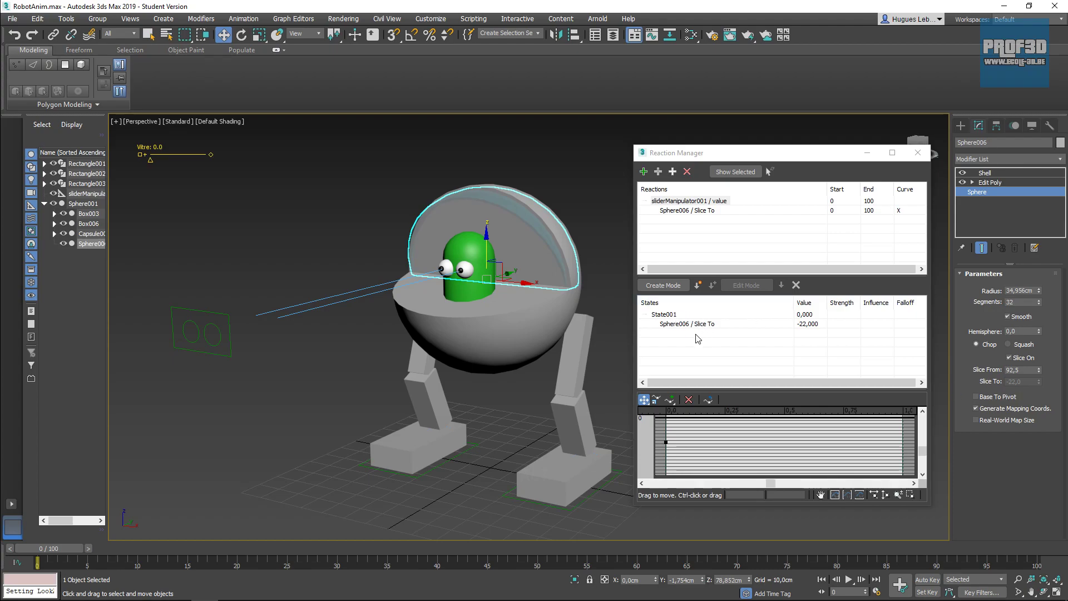
# Step: Create a second reaction state and set its slider value to 100
pyautogui.click(699, 286)
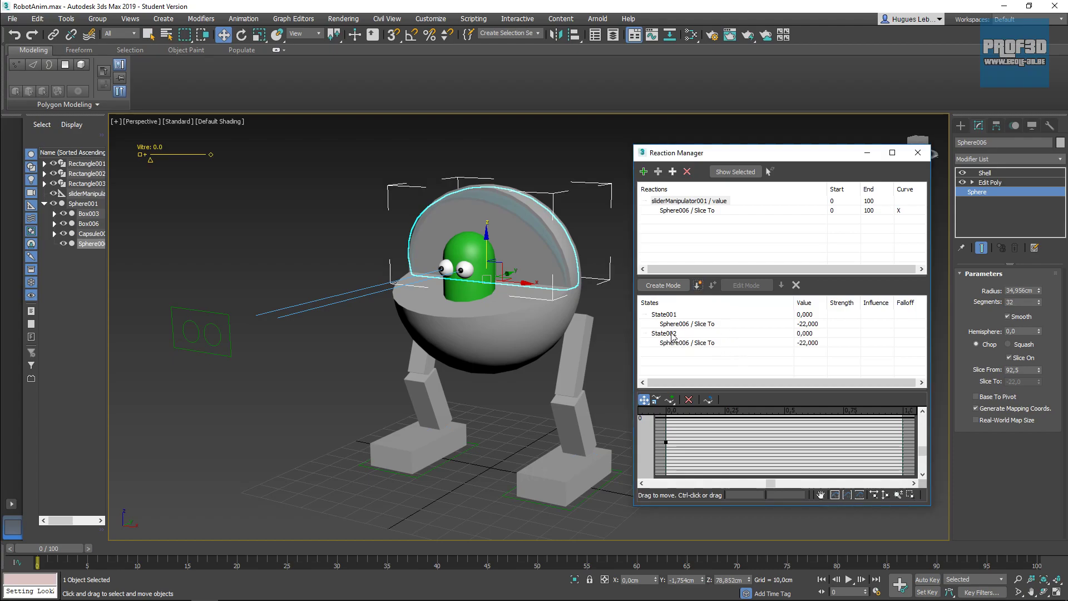
pyautogui.doubleClick(810, 334)
pyautogui.write('100')
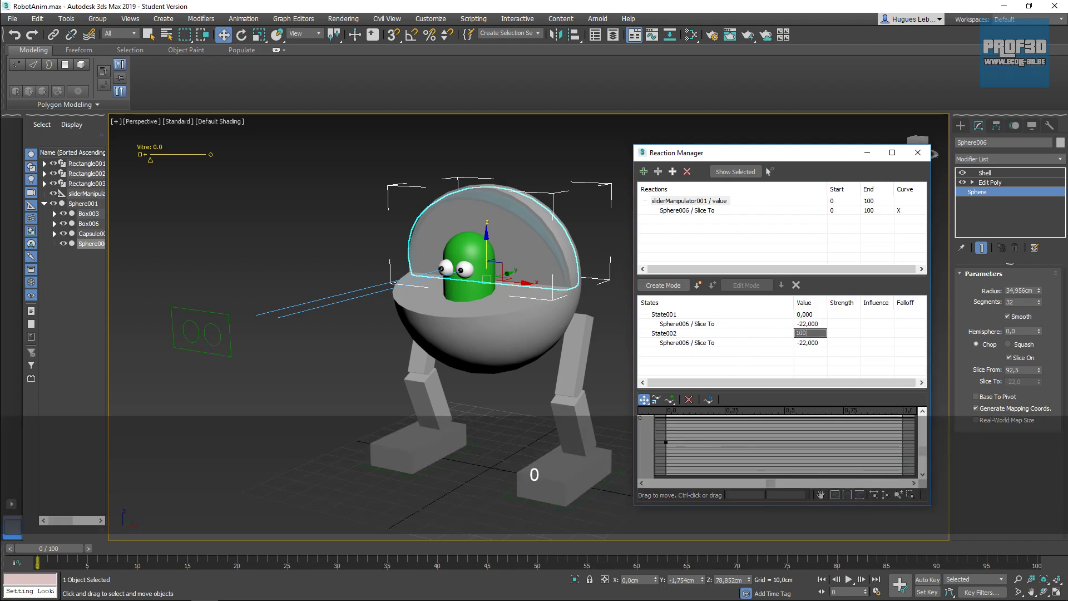
pyautogui.press('Return')
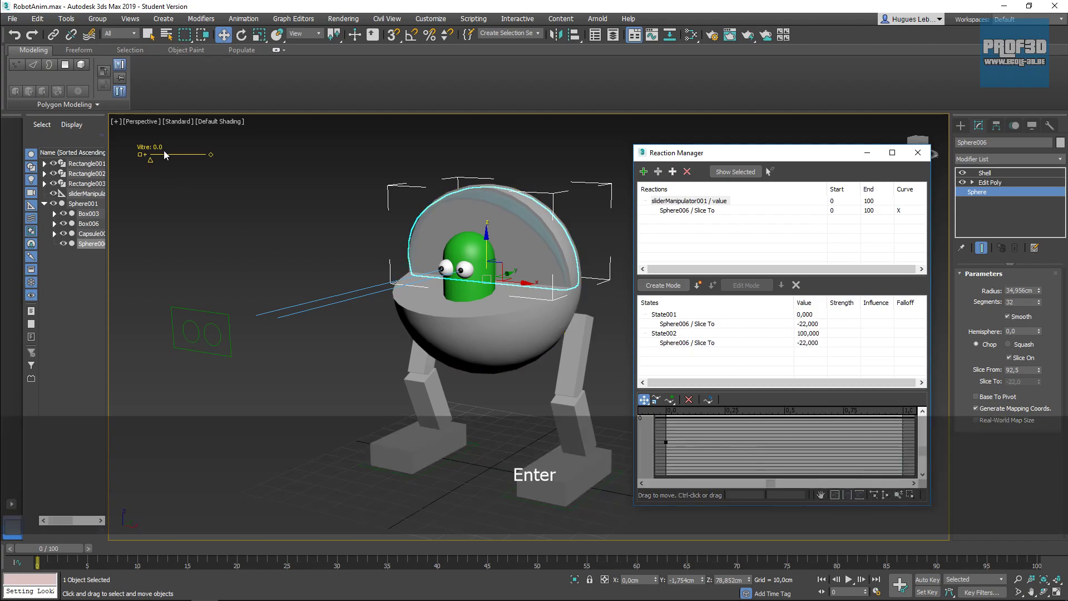
# Step: Set the glass dome's Slice To value in the second reaction state to -110
pyautogui.doubleClick(813, 342)
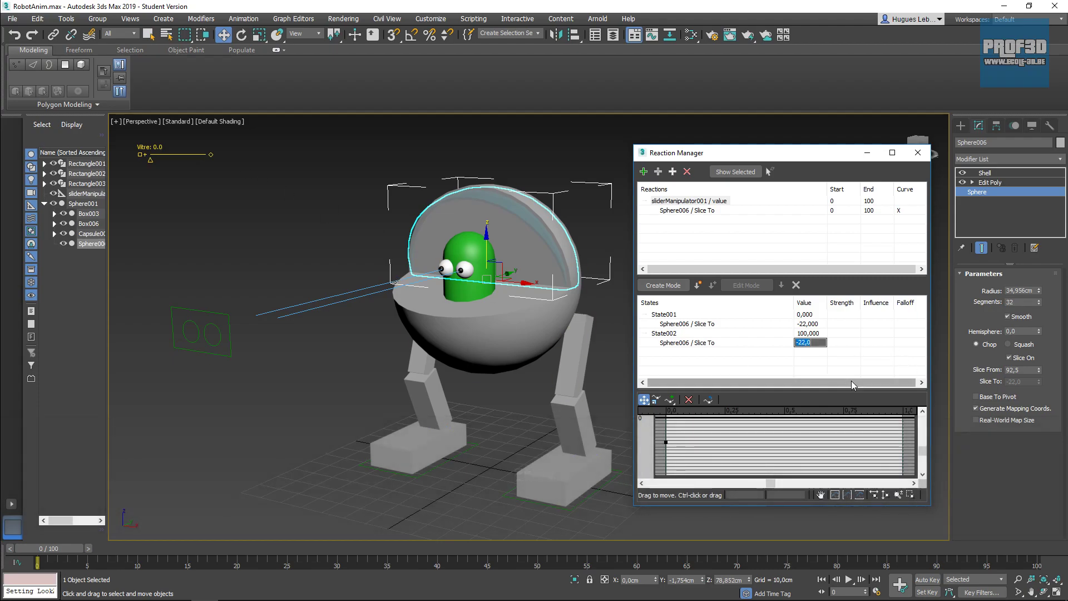
pyautogui.write('-')
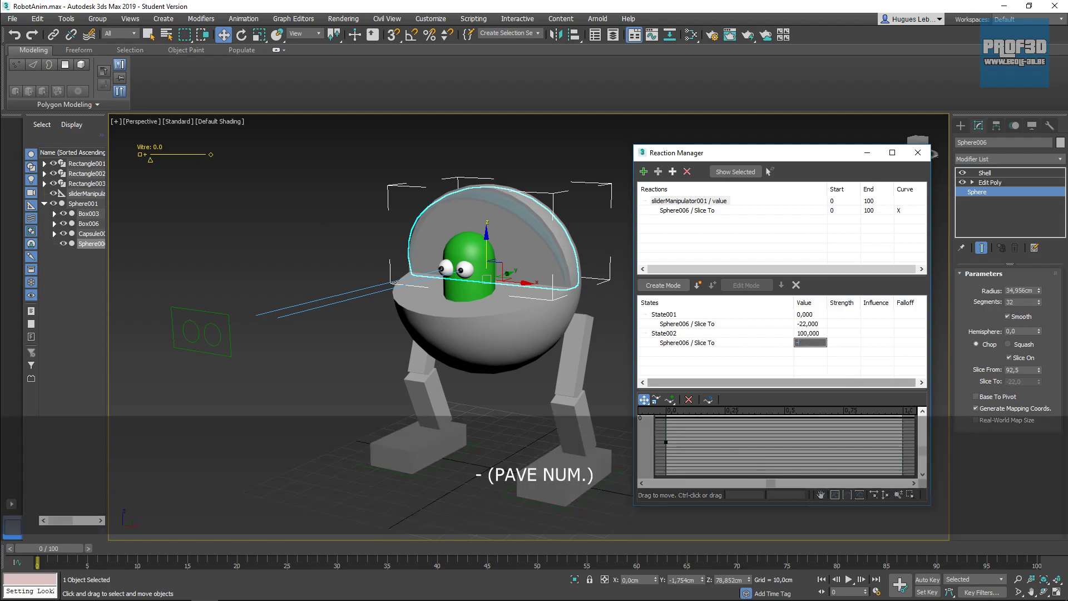
pyautogui.write('110')
pyautogui.press('Return')
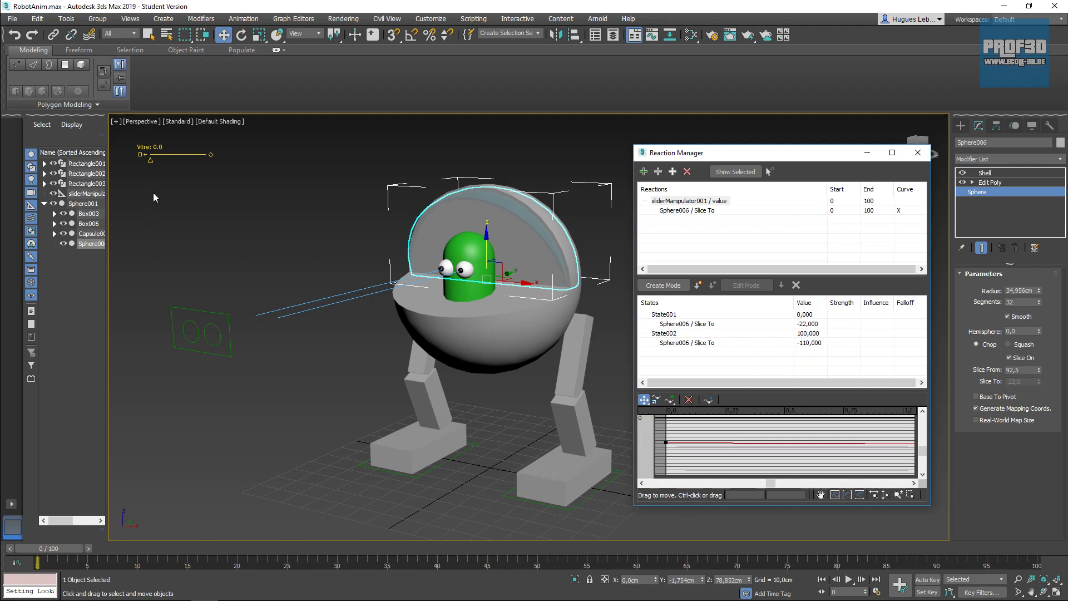
# Step: Select the Vitre slider, turn on Select and Manipulate, and try the slider to test the glass dome's opening, ending at 0
pyautogui.click(176, 158)
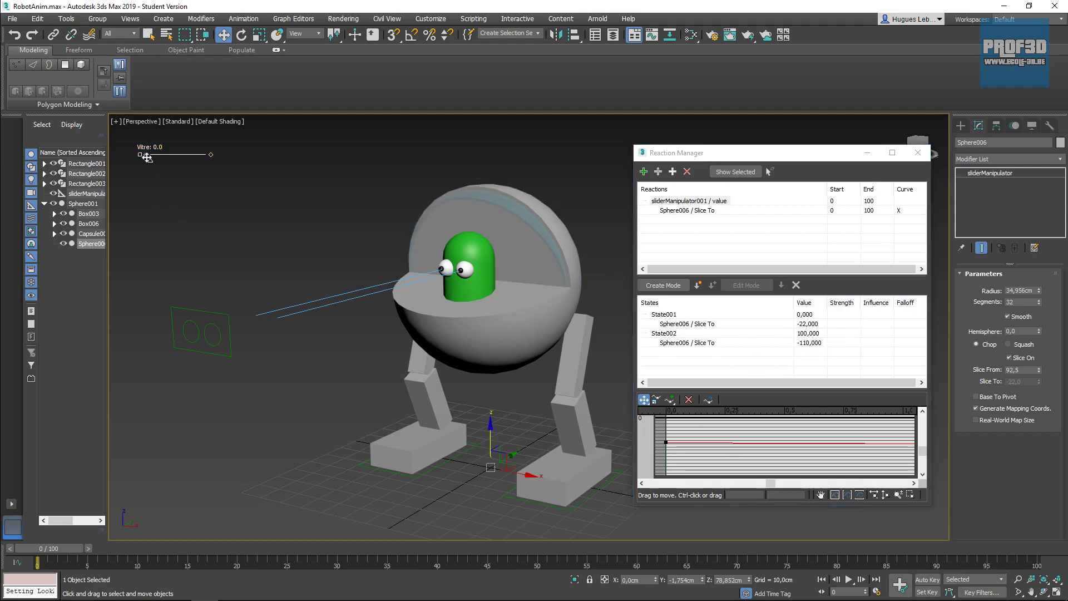
pyautogui.moveTo(150, 146)
pyautogui.mouseDown()
pyautogui.moveTo(181, 160)
pyautogui.moveTo(153, 162)
pyautogui.moveTo(203, 162)
pyautogui.moveTo(158, 156)
pyautogui.mouseUp()
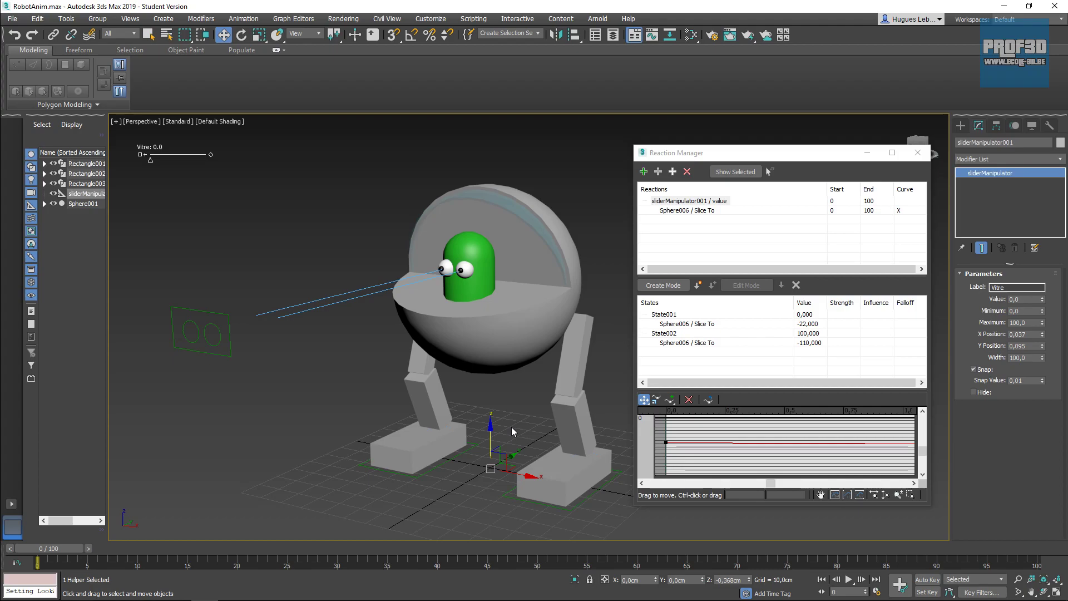
pyautogui.click(355, 35)
pyautogui.moveTo(151, 161)
pyautogui.mouseDown()
pyautogui.moveTo(219, 167)
pyautogui.moveTo(149, 162)
pyautogui.mouseUp()
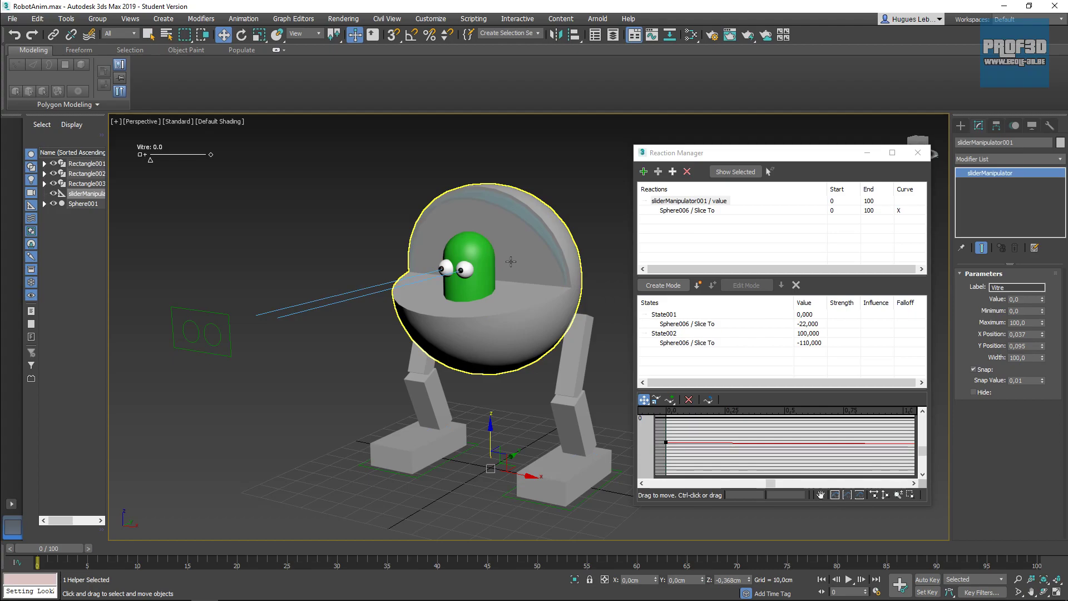
pyautogui.moveTo(758, 158)
pyautogui.mouseDown()
pyautogui.moveTo(769, 156)
pyautogui.moveTo(757, 154)
pyautogui.mouseUp()
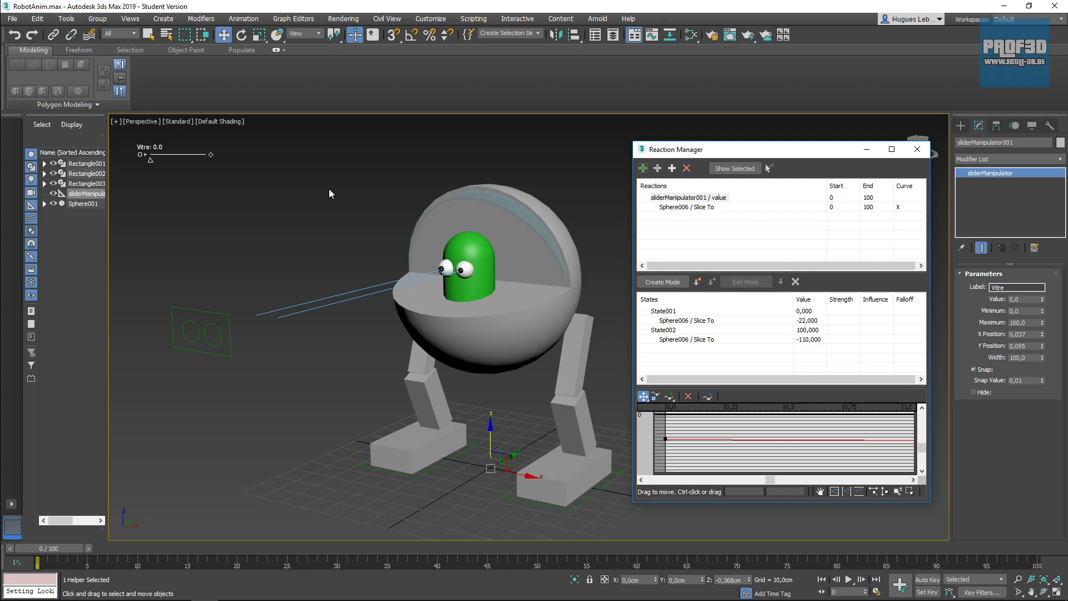
pyautogui.click(548, 598)
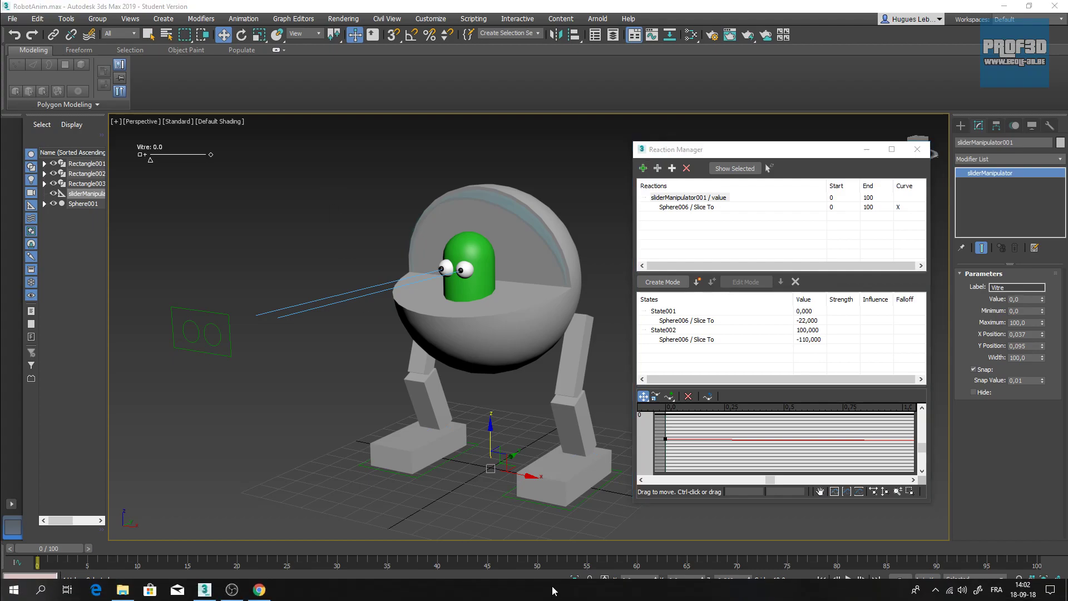